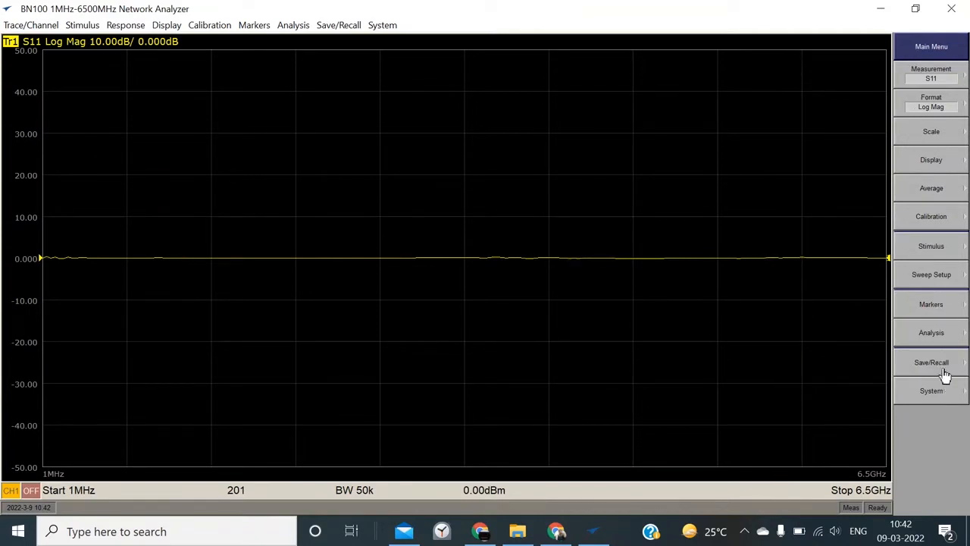
pyautogui.click(945, 81)
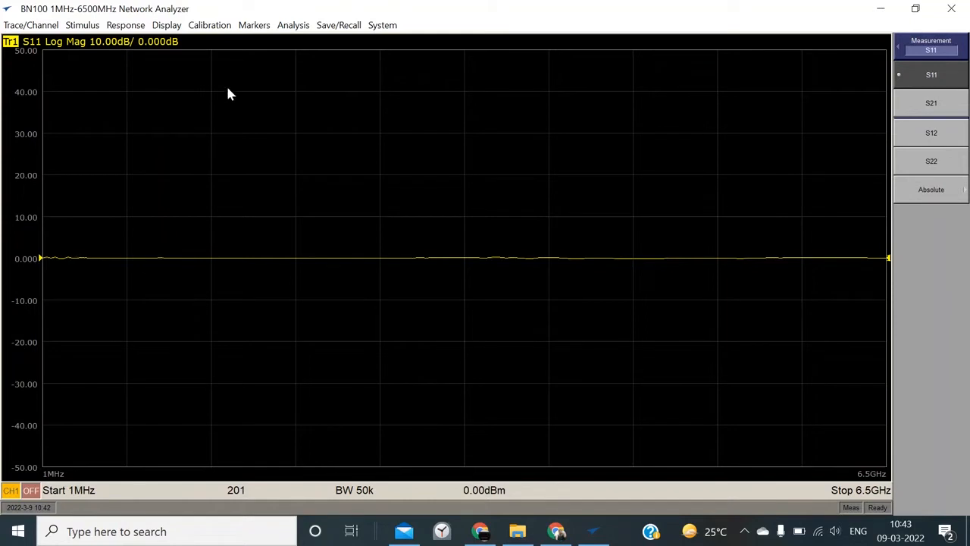
pyautogui.click(44, 29)
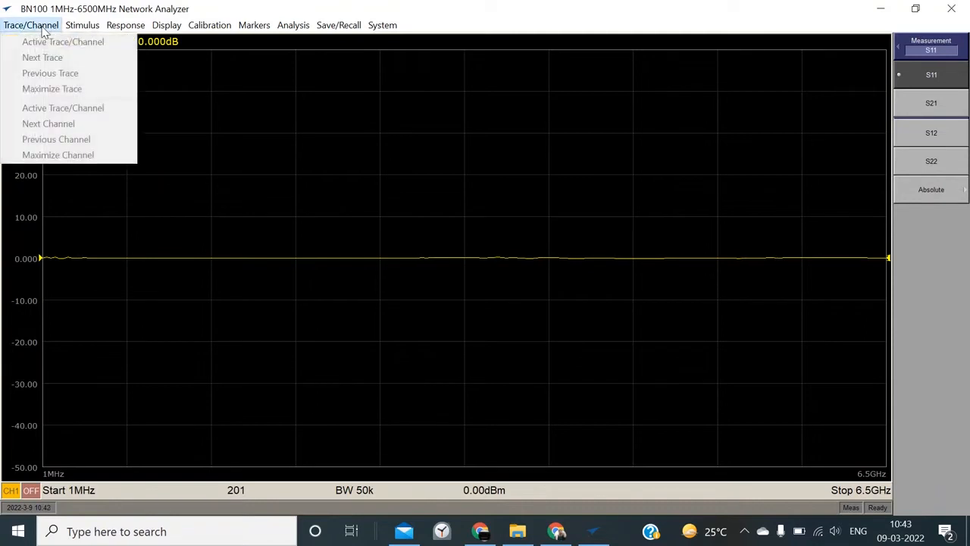
pyautogui.click(147, 58)
pyautogui.click(47, 25)
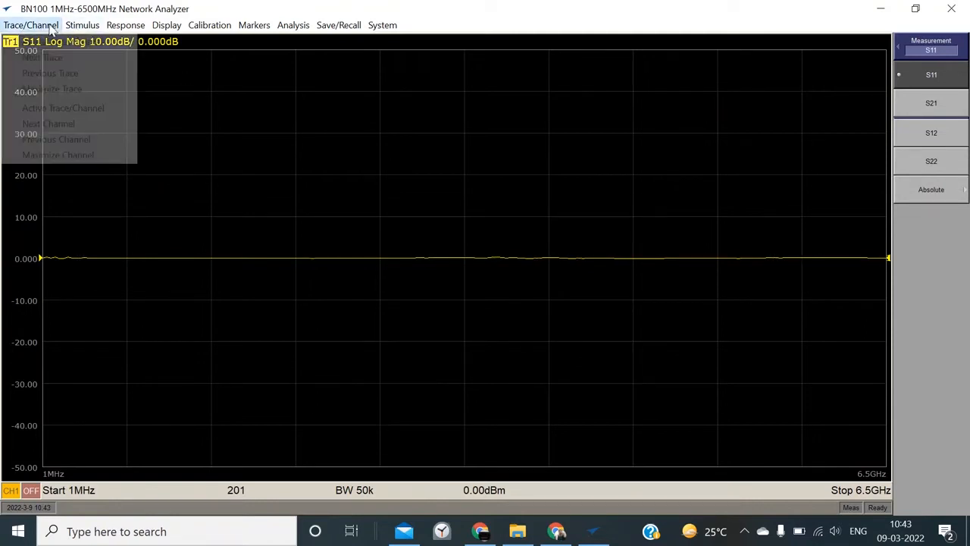
pyautogui.click(236, 119)
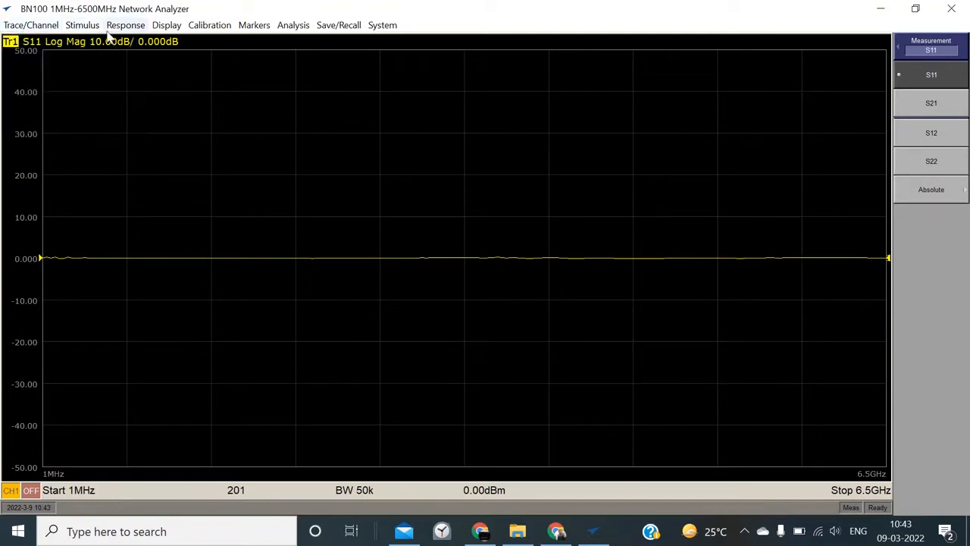
# Step: Try the two-channel and three-channel display layouts, each first side by side and then stacked
pyautogui.click(174, 26)
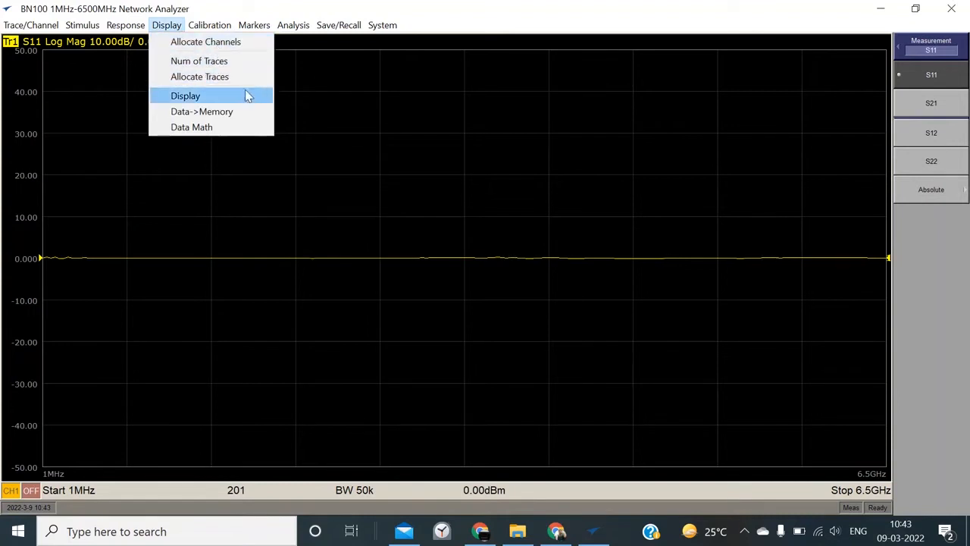
pyautogui.click(243, 44)
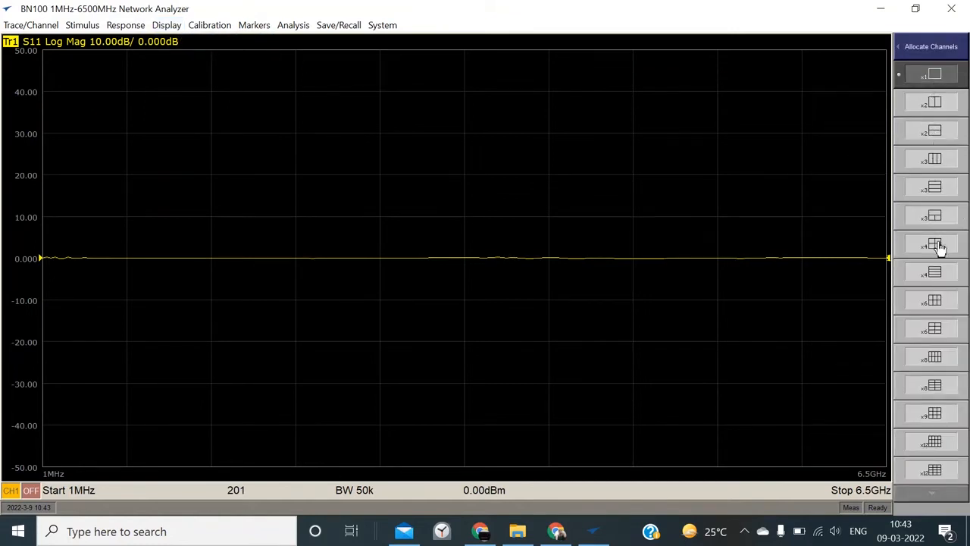
pyautogui.click(951, 497)
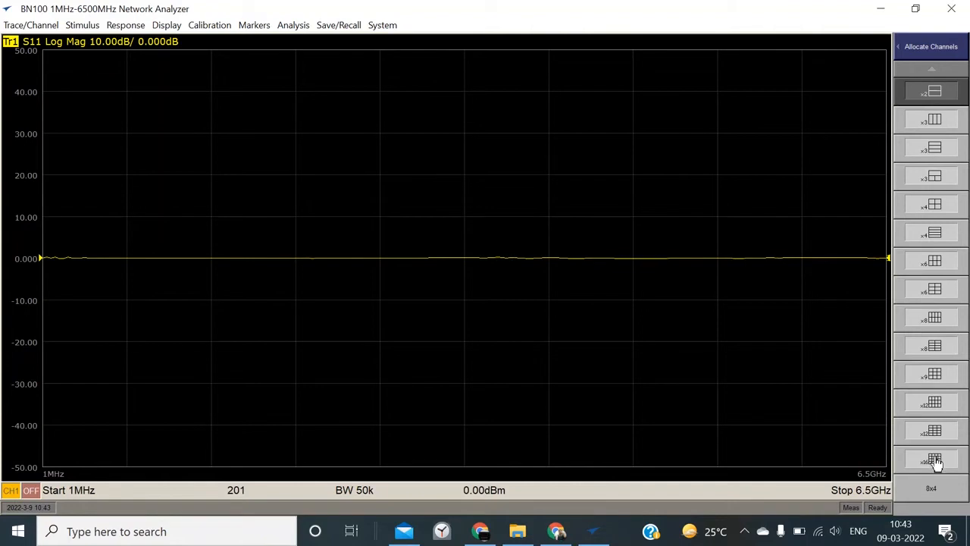
pyautogui.click(932, 69)
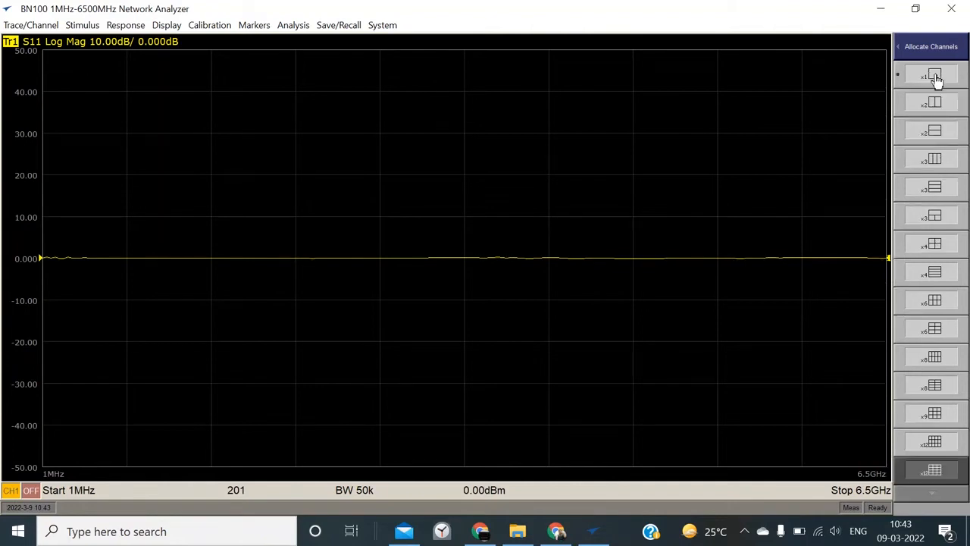
pyautogui.click(937, 105)
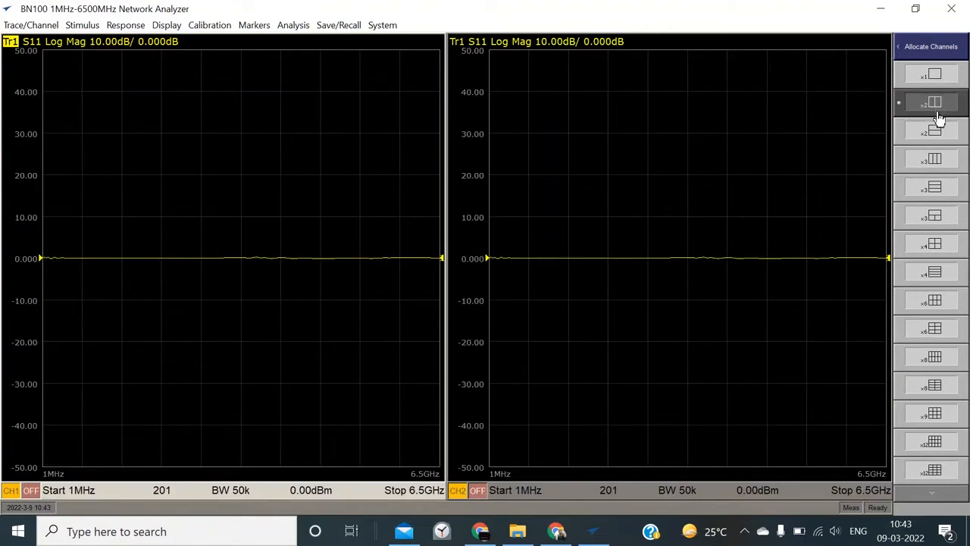
pyautogui.click(938, 132)
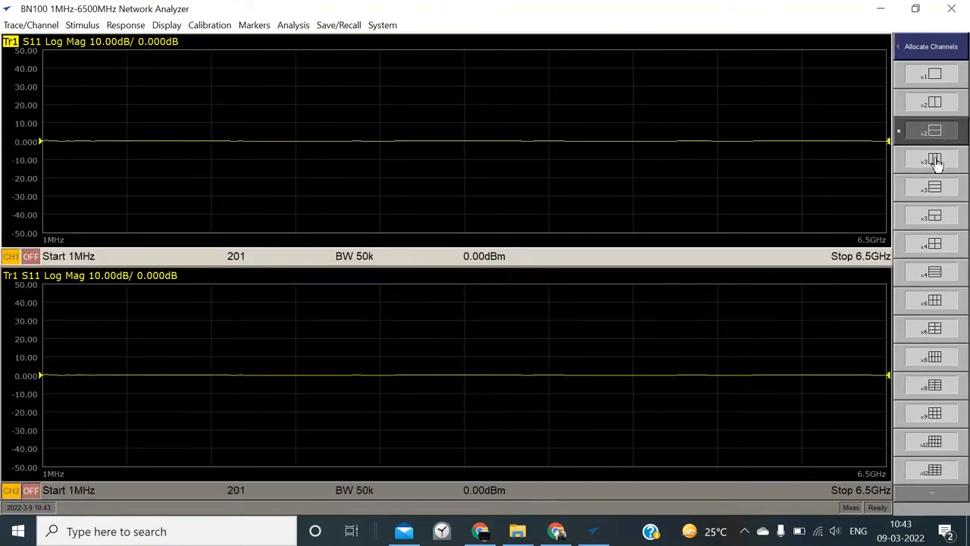
pyautogui.click(937, 161)
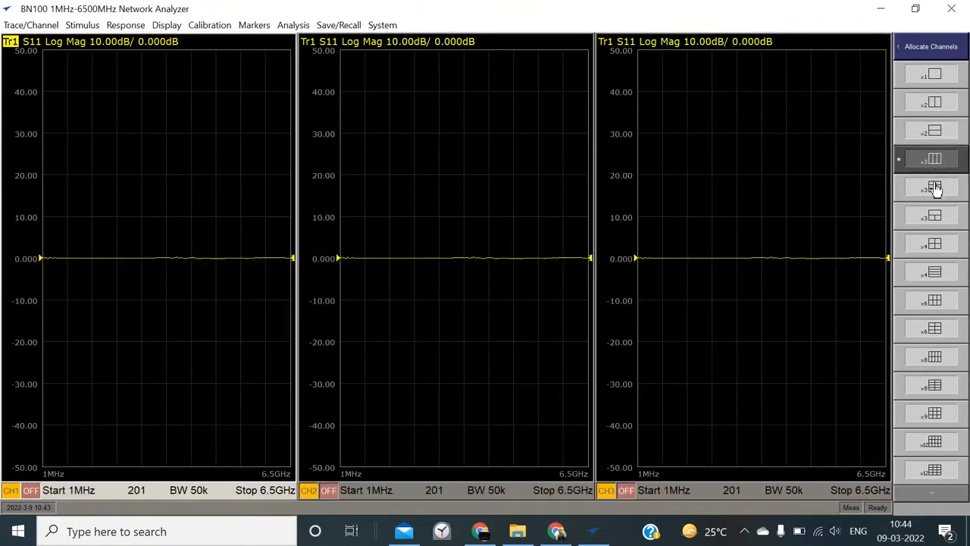
pyautogui.click(937, 191)
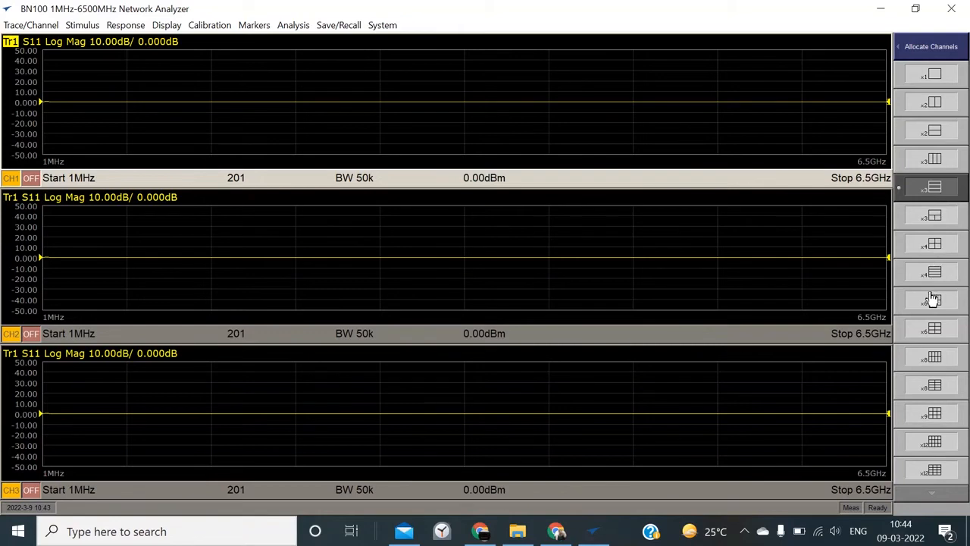
# Step: Allocate sixteen channels in a 4x4 grid, then enlarge channel 1 and restore the grid view
pyautogui.click(944, 493)
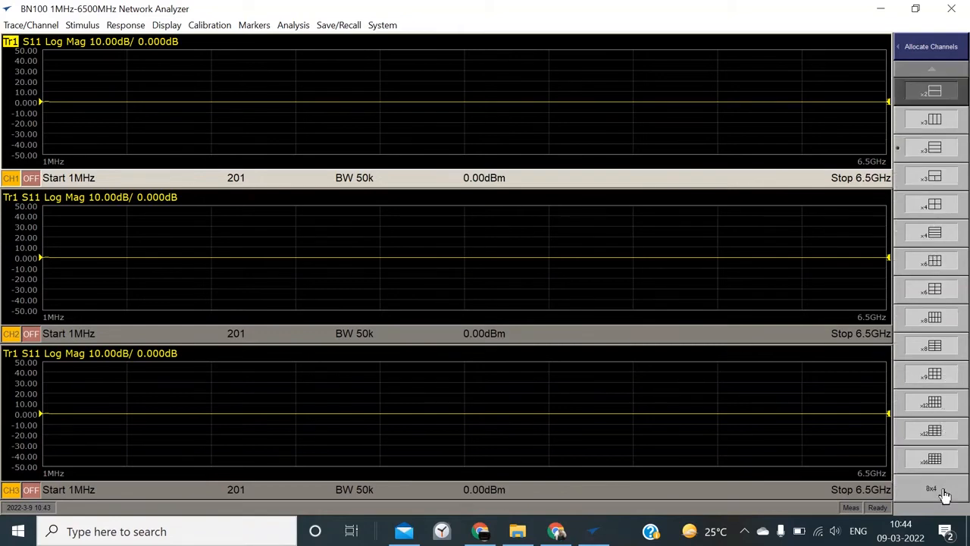
pyautogui.click(934, 460)
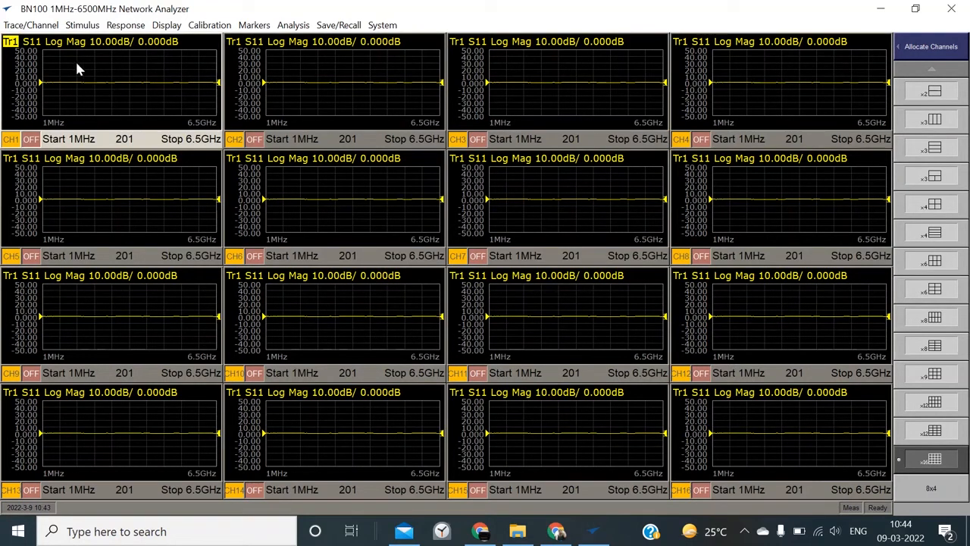
pyautogui.doubleClick(103, 72)
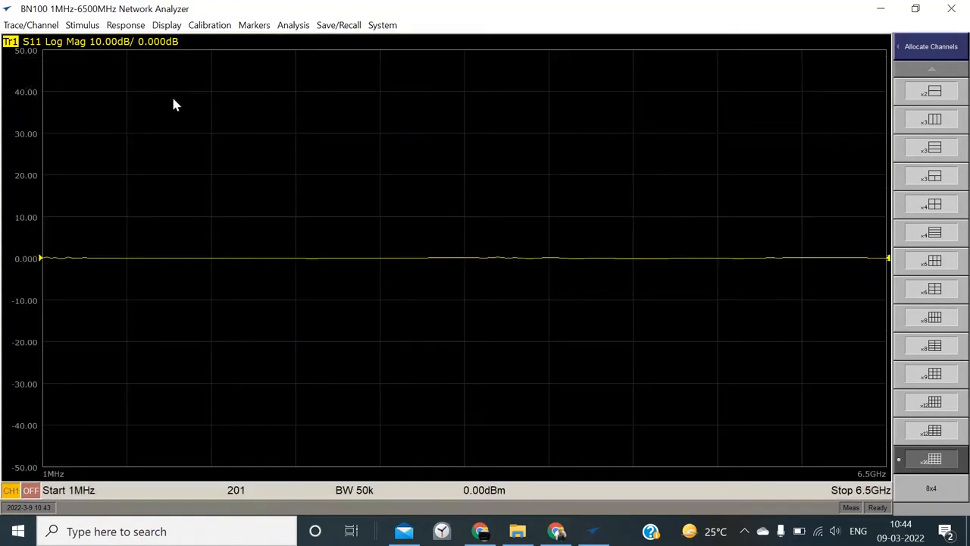
pyautogui.doubleClick(214, 122)
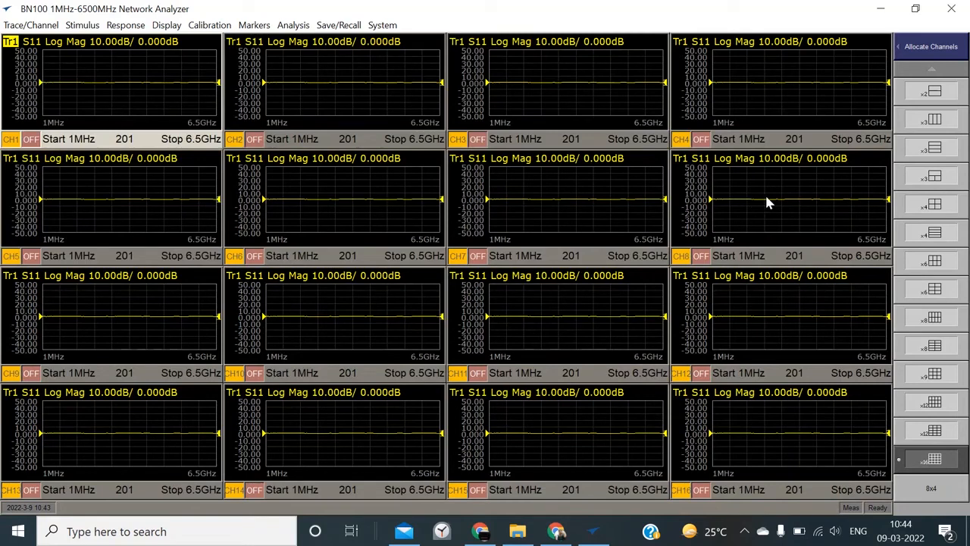
# Step: Set the channel allocation back to a single channel
pyautogui.click(932, 79)
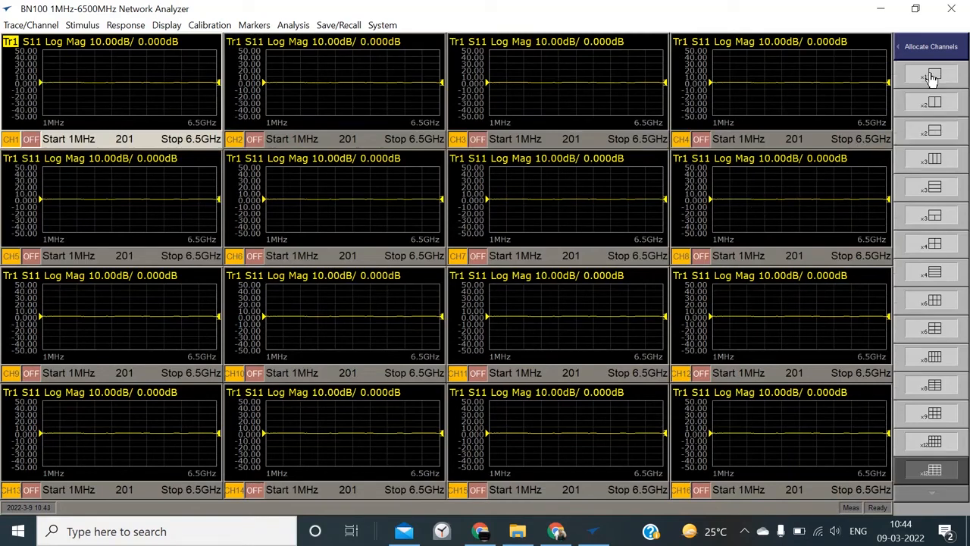
pyautogui.click(935, 78)
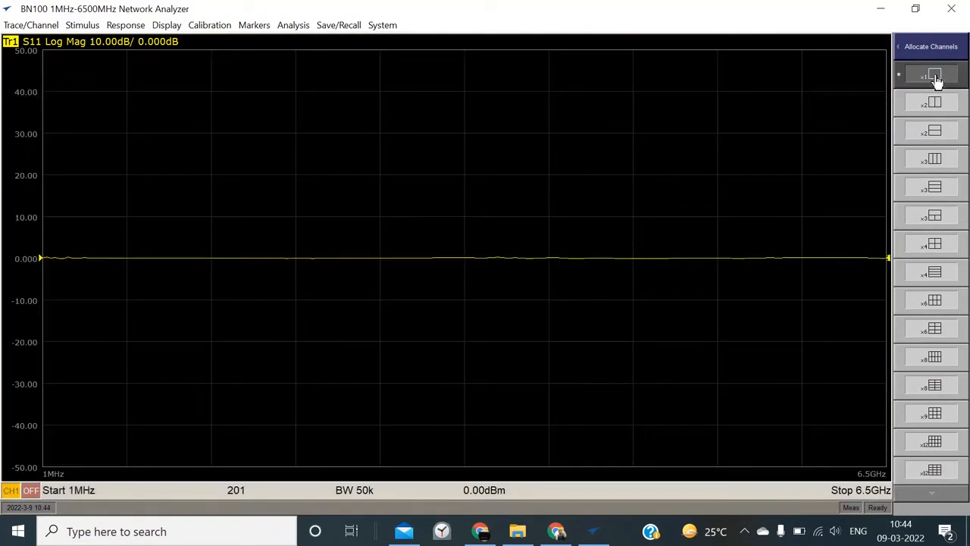
# Step: Set the number of traces to 4 and allocate them to separate windows in a 2x2 grid
pyautogui.click(167, 25)
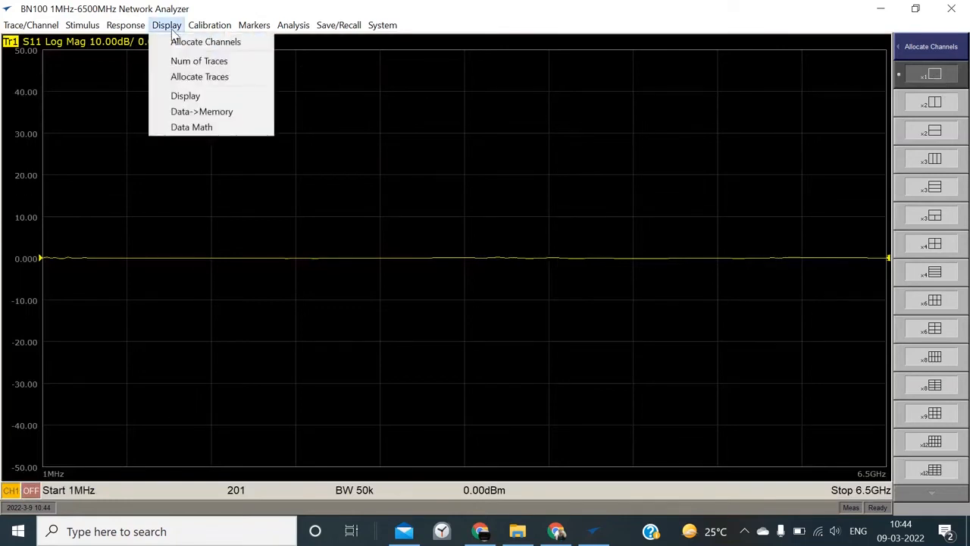
pyautogui.click(255, 68)
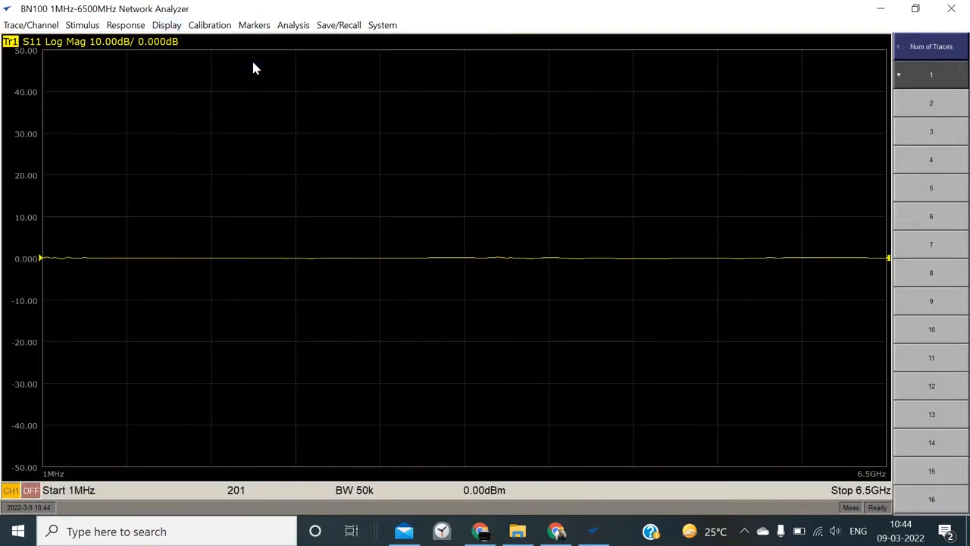
pyautogui.click(932, 161)
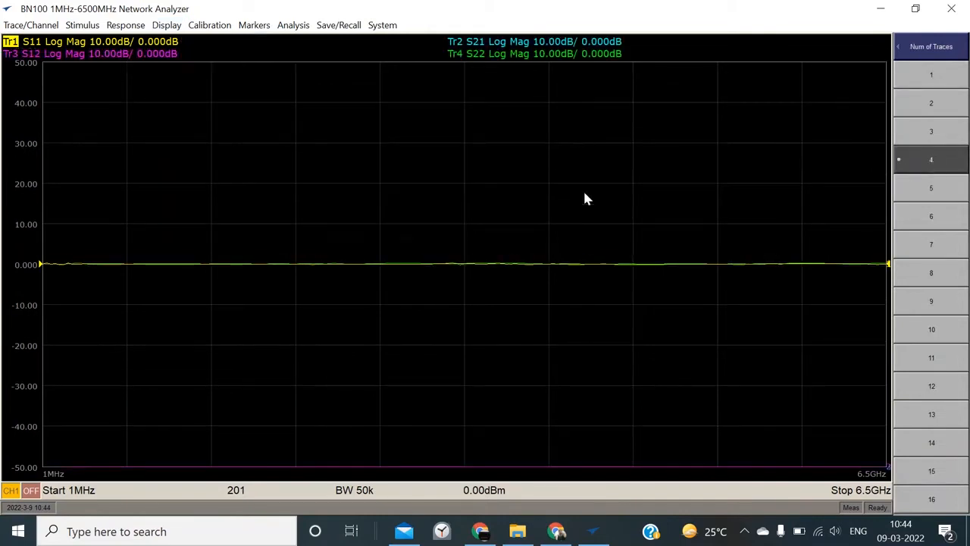
pyautogui.click(167, 26)
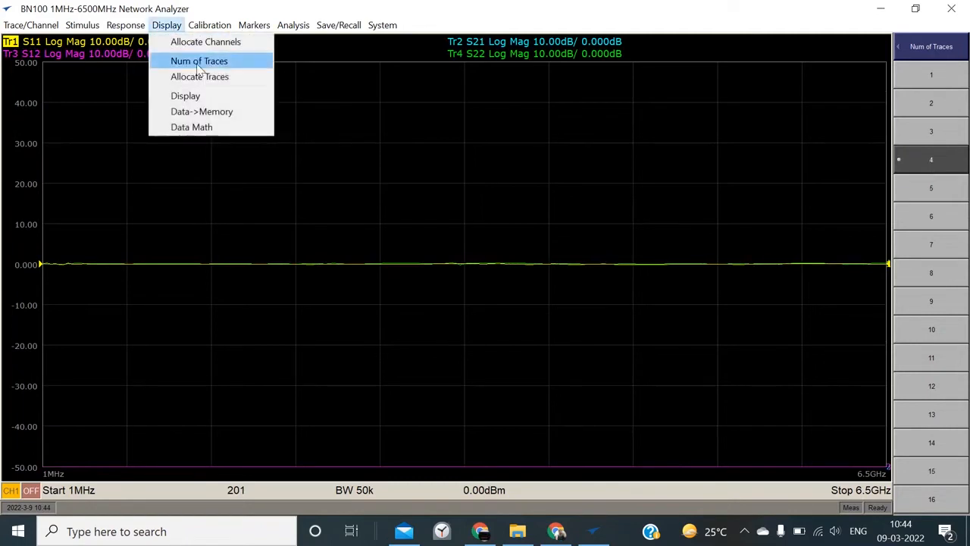
pyautogui.click(245, 79)
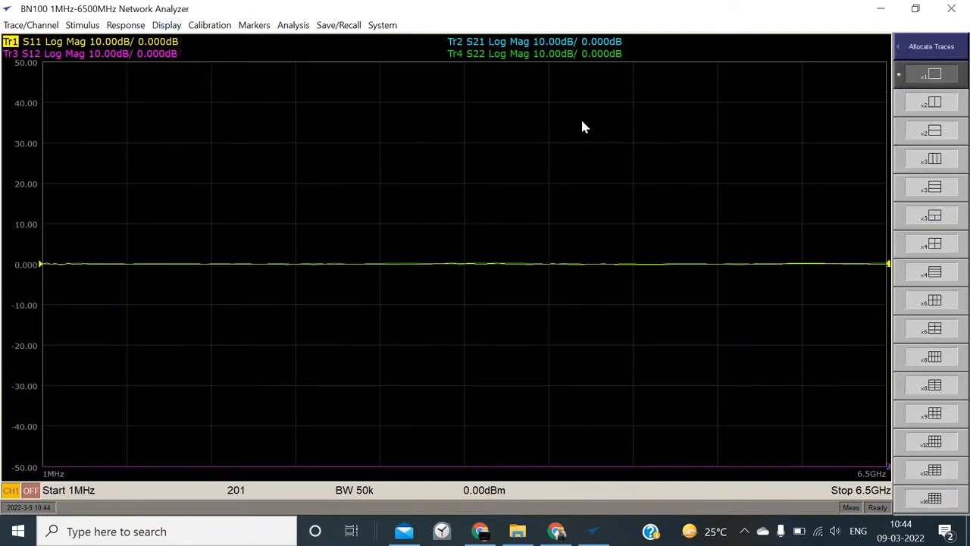
pyautogui.click(935, 244)
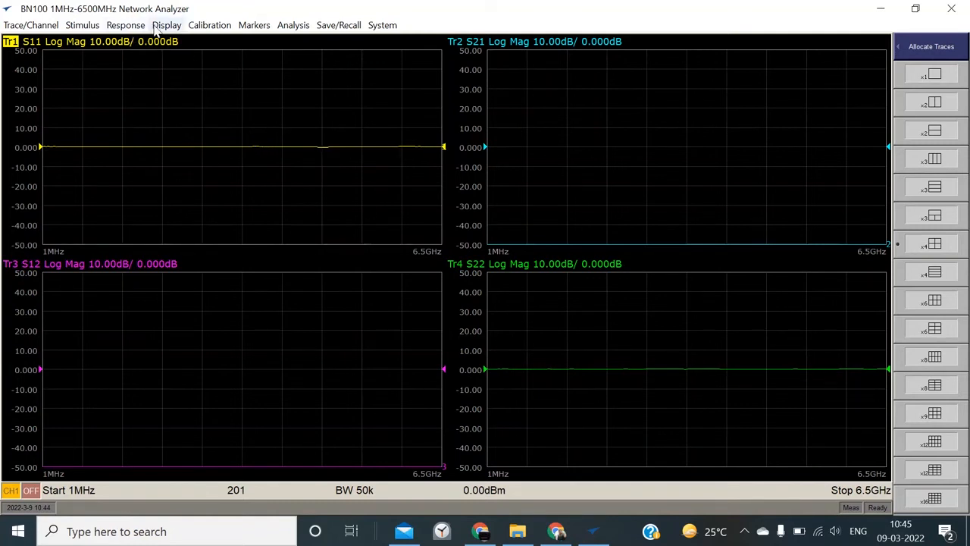
# Step: Enlarge each of the four traces S11, S21, S12 and S22 in turn, restoring the grid view after each
pyautogui.doubleClick(166, 82)
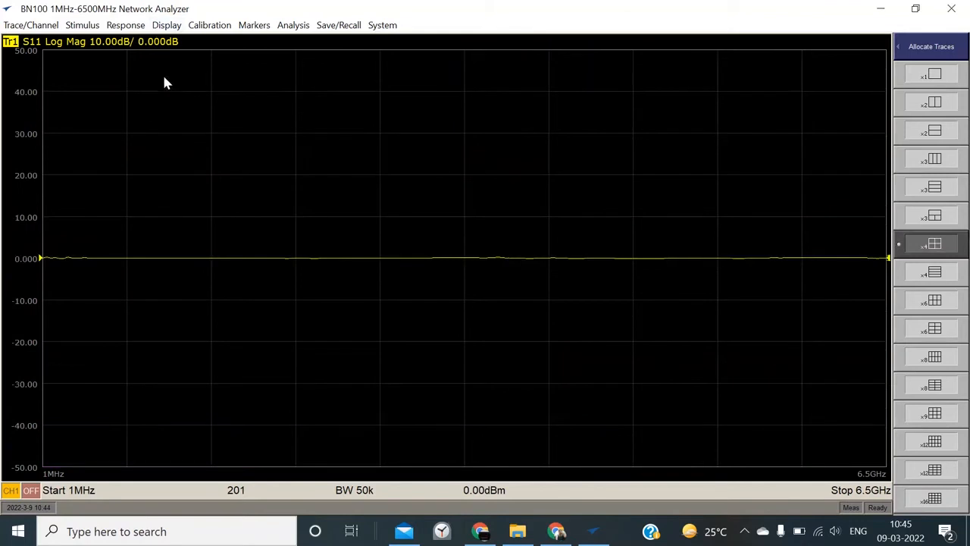
pyautogui.doubleClick(165, 82)
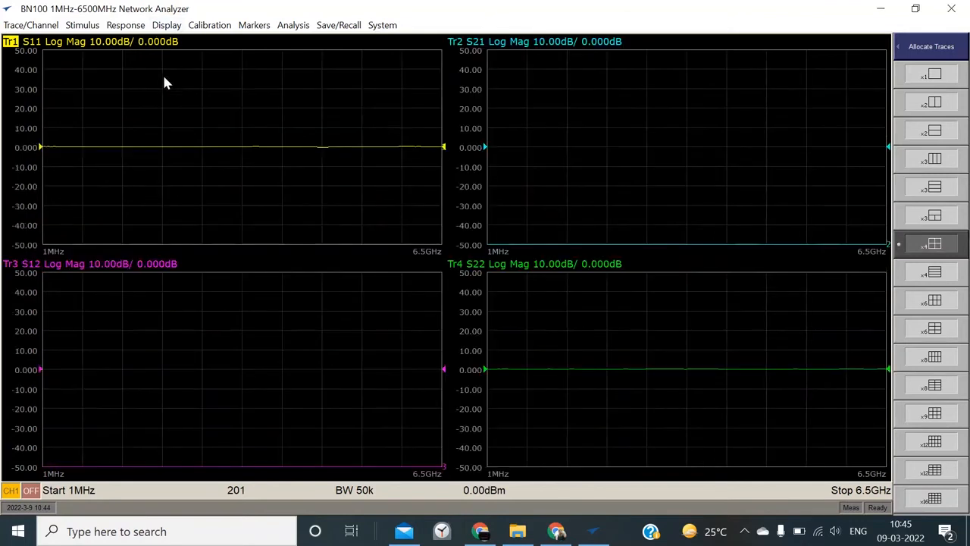
pyautogui.doubleClick(301, 92)
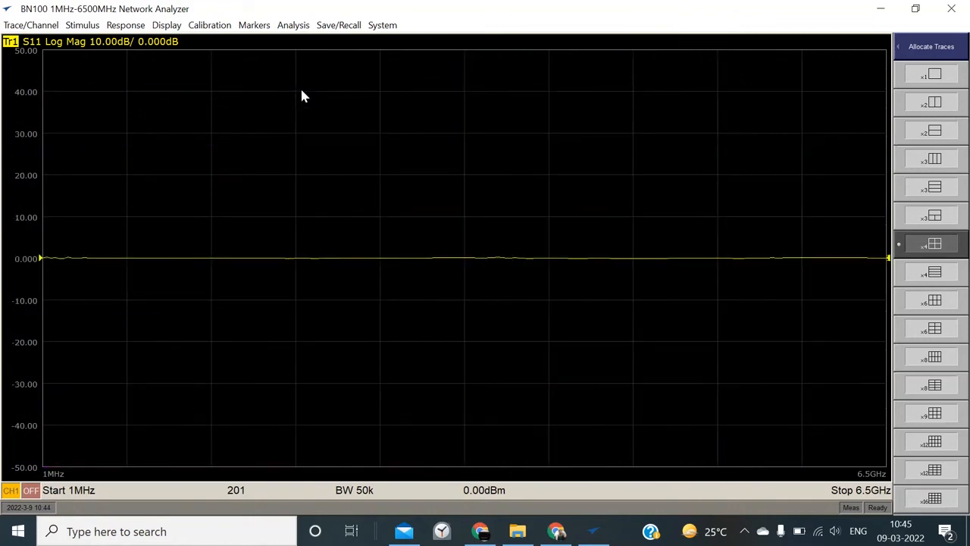
pyautogui.doubleClick(302, 94)
pyautogui.doubleClick(607, 157)
pyautogui.doubleClick(607, 157)
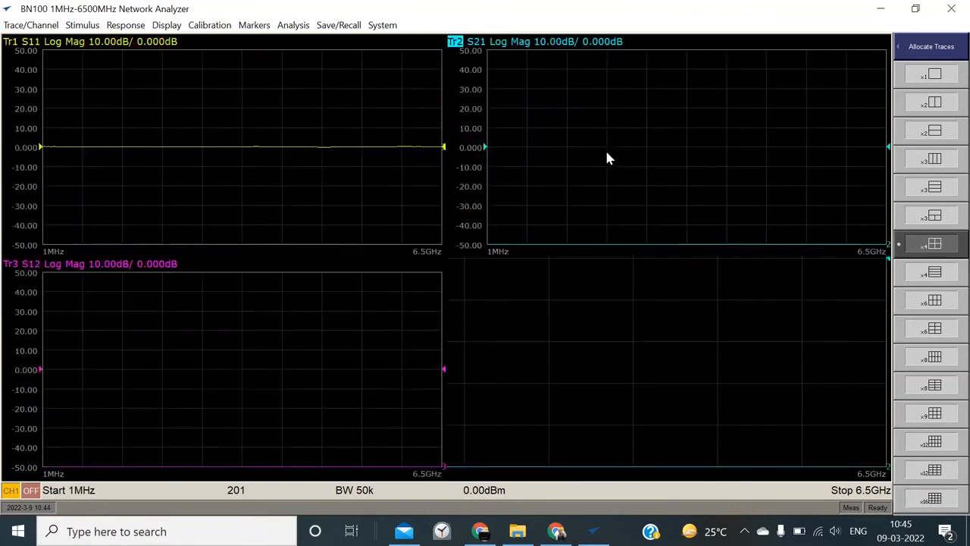
pyautogui.doubleClick(253, 326)
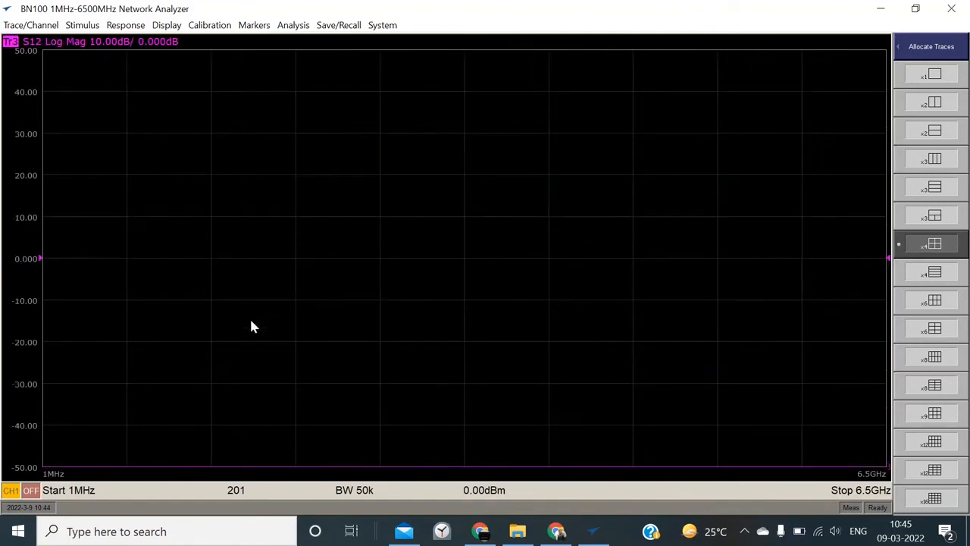
pyautogui.doubleClick(252, 325)
pyautogui.doubleClick(531, 316)
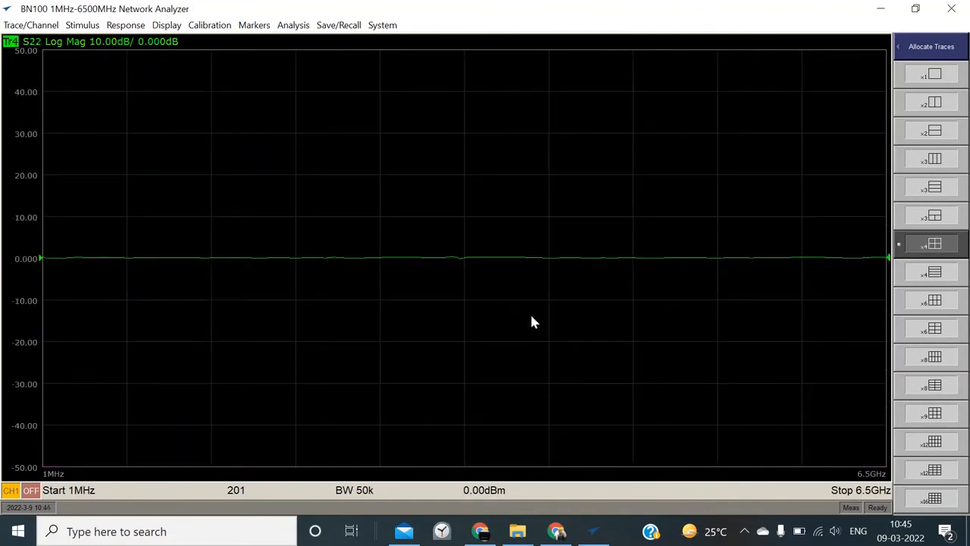
pyautogui.doubleClick(531, 317)
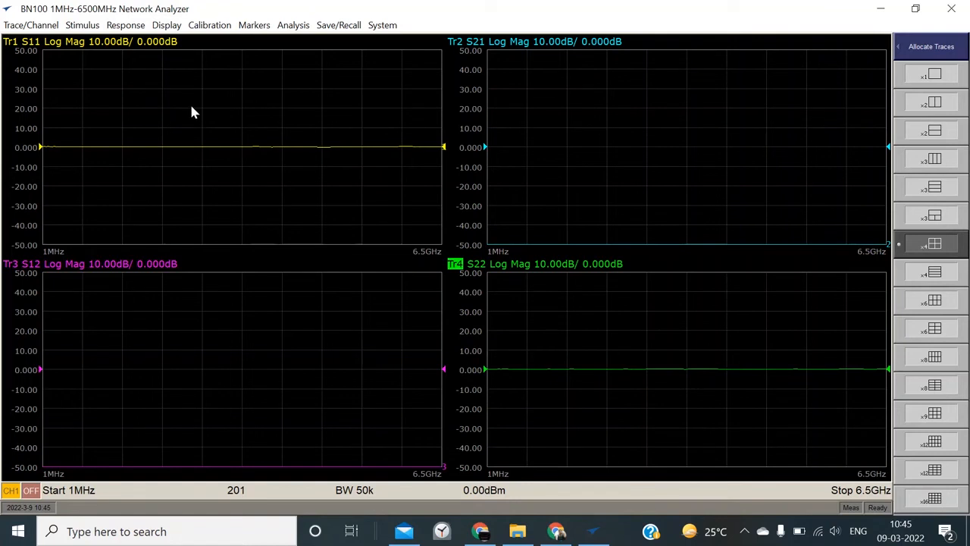
# Step: Change the trace allocation to the sixteen-window 4x4 layout
pyautogui.click(176, 27)
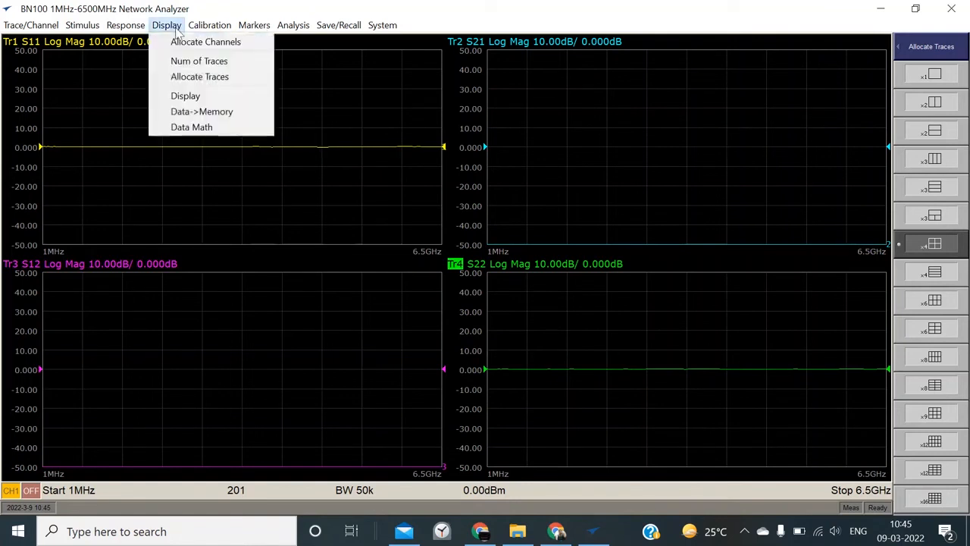
pyautogui.click(208, 80)
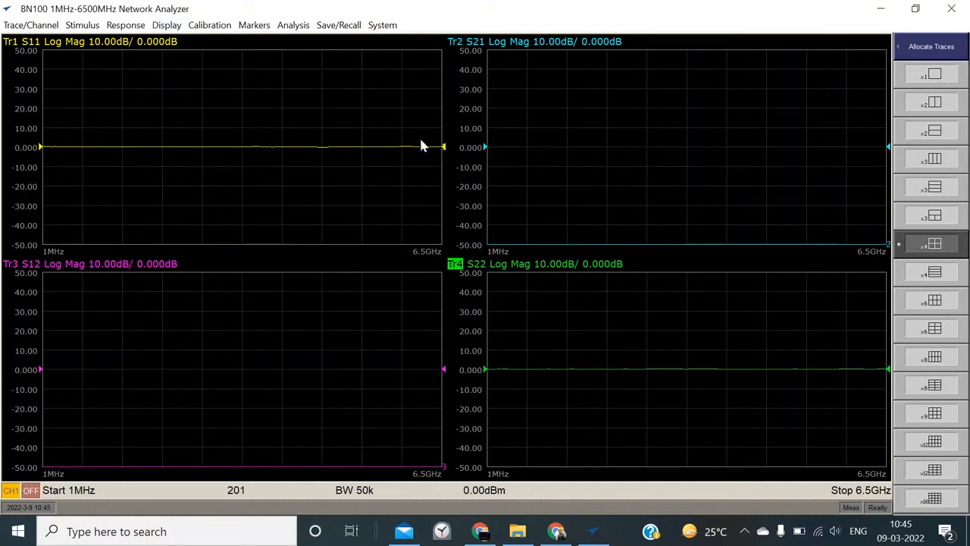
pyautogui.click(937, 502)
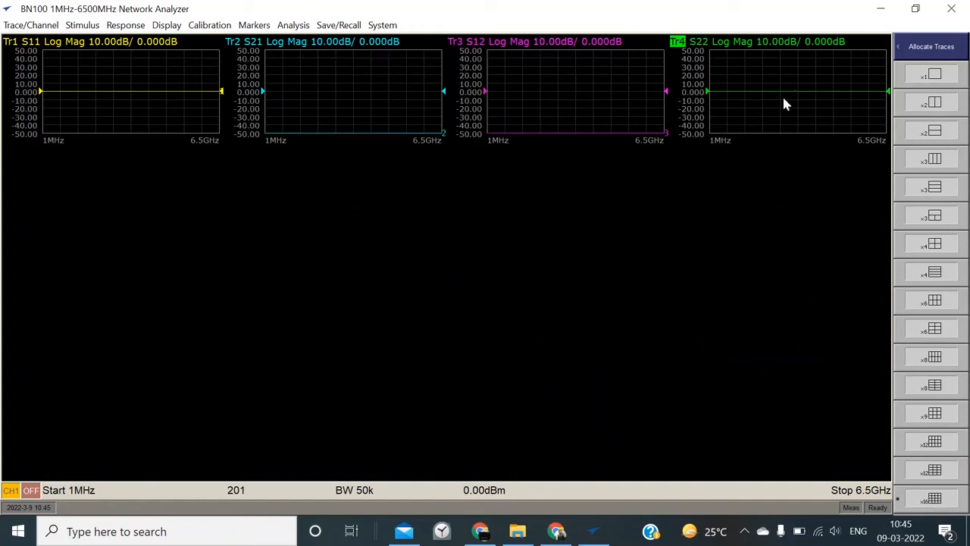
# Step: Set the number of traces to 16 to fill all windows of the 4x4 layout
pyautogui.click(168, 27)
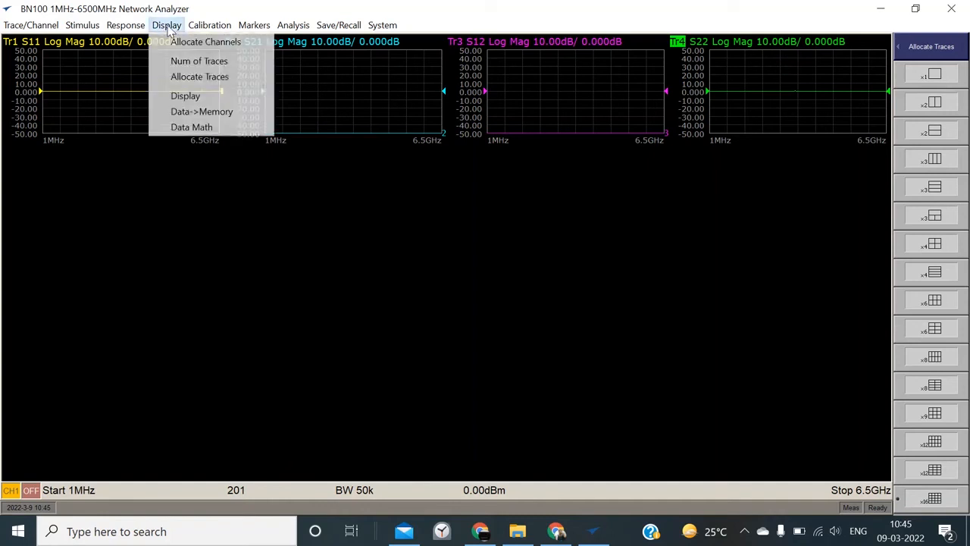
pyautogui.click(200, 61)
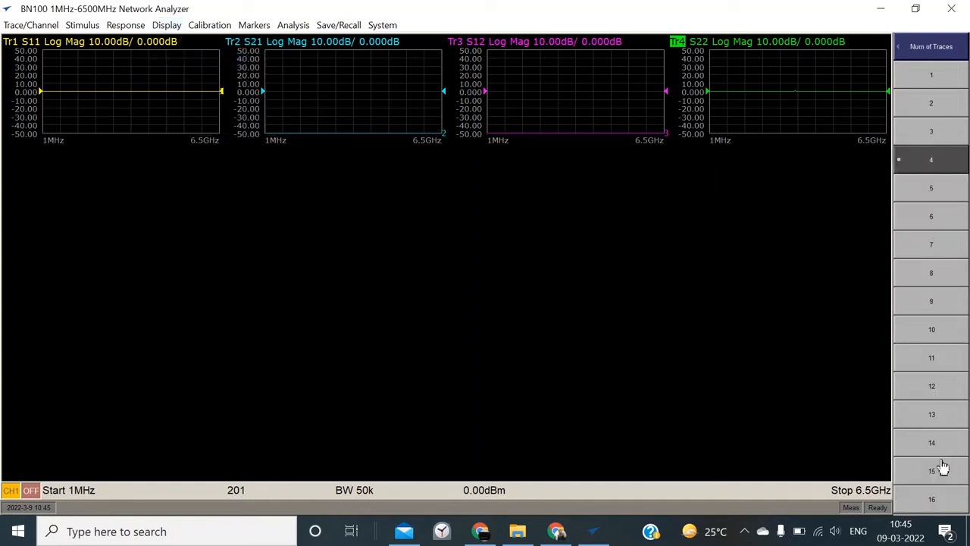
pyautogui.click(941, 500)
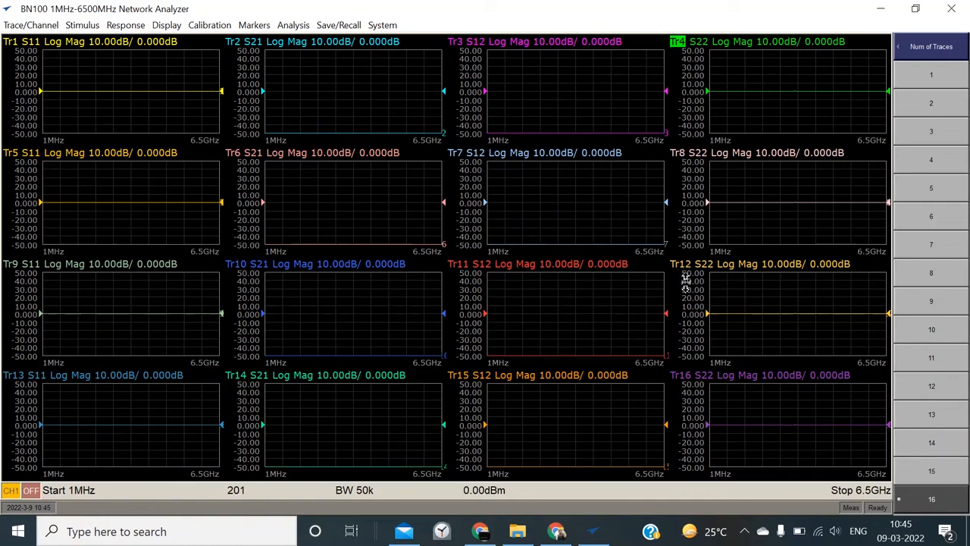
# Step: Set the number of traces back to 4 and allocate them to the four-window 2x2 layout
pyautogui.click(918, 50)
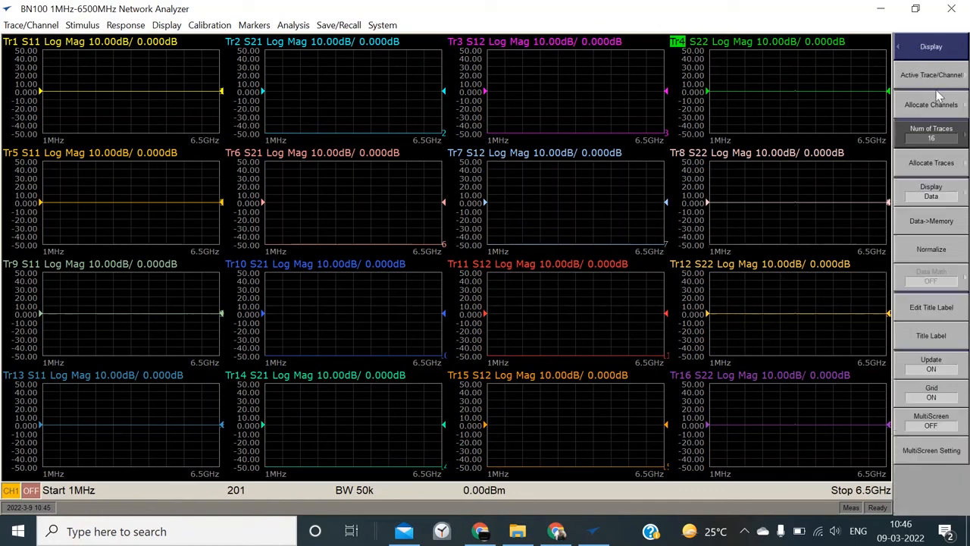
pyautogui.click(160, 27)
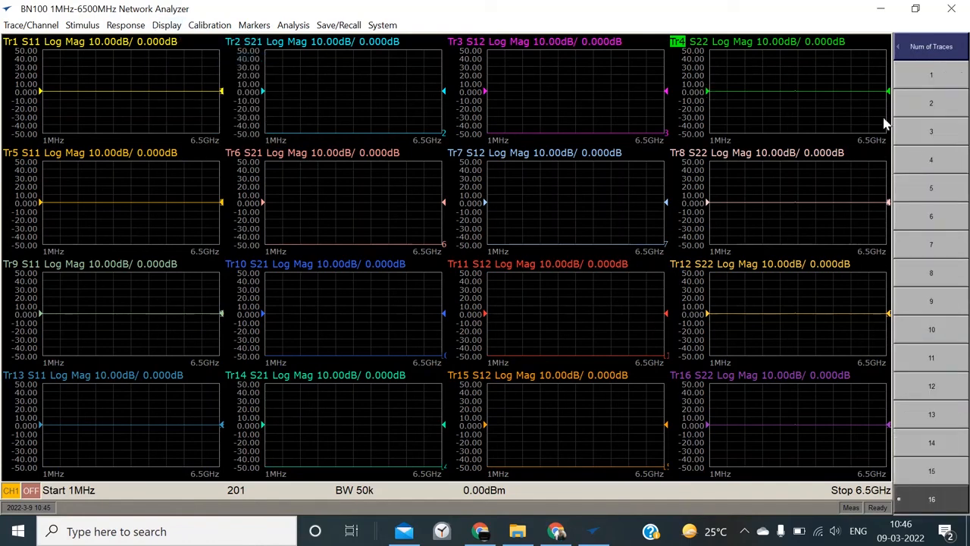
pyautogui.click(931, 167)
pyautogui.click(166, 27)
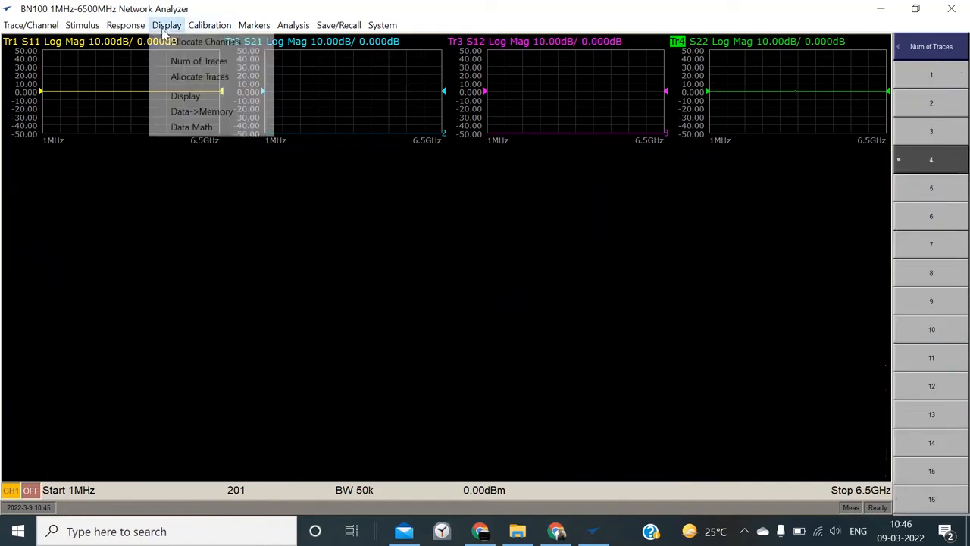
pyautogui.click(204, 77)
pyautogui.click(936, 247)
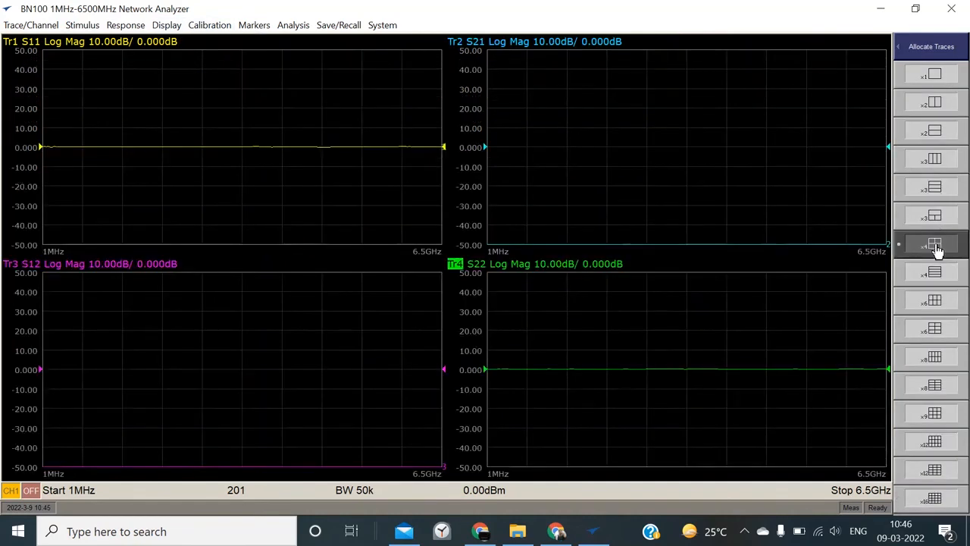